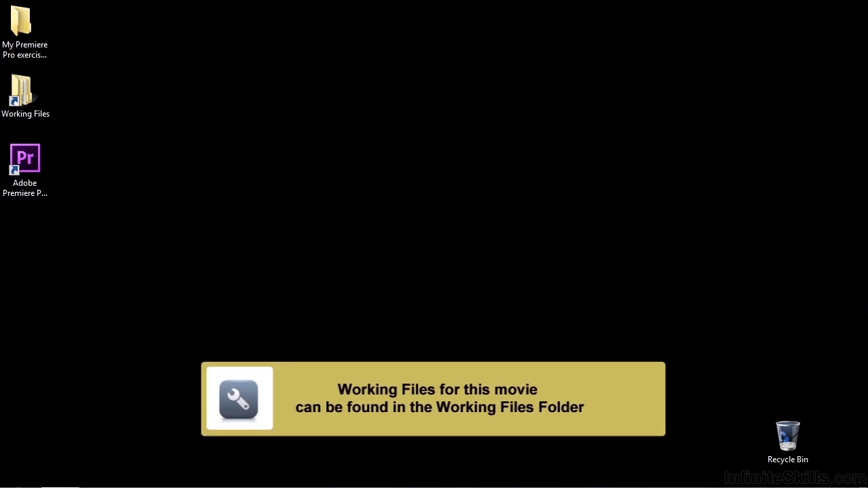
Open 1606-graphics images textures.prproj from the projects folder in Working Files.
double_click(42, 103)
double_click(396, 236)
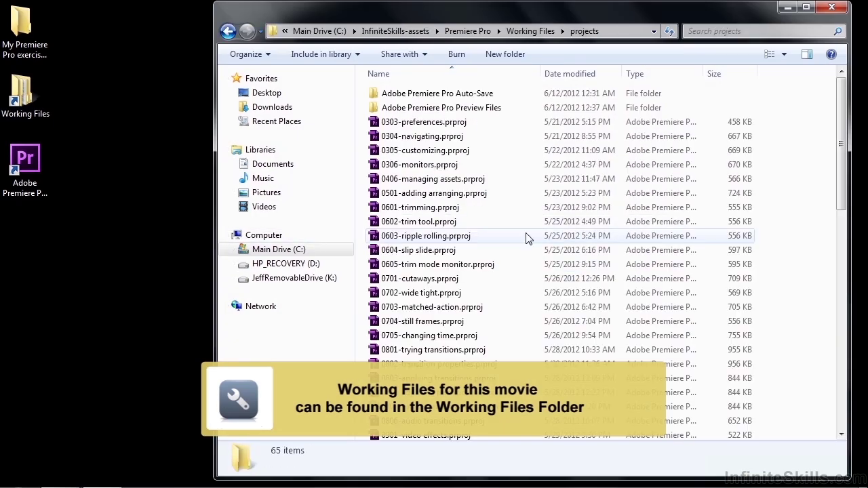
drag(843, 180, 849, 412)
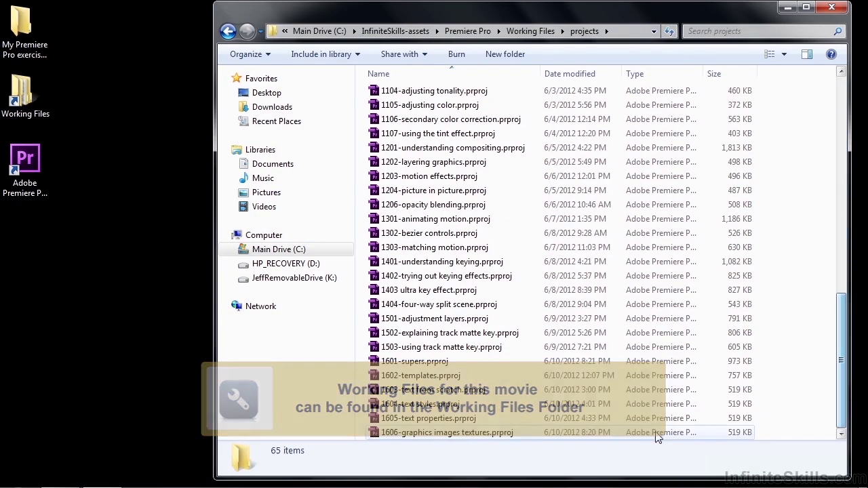
double_click(434, 434)
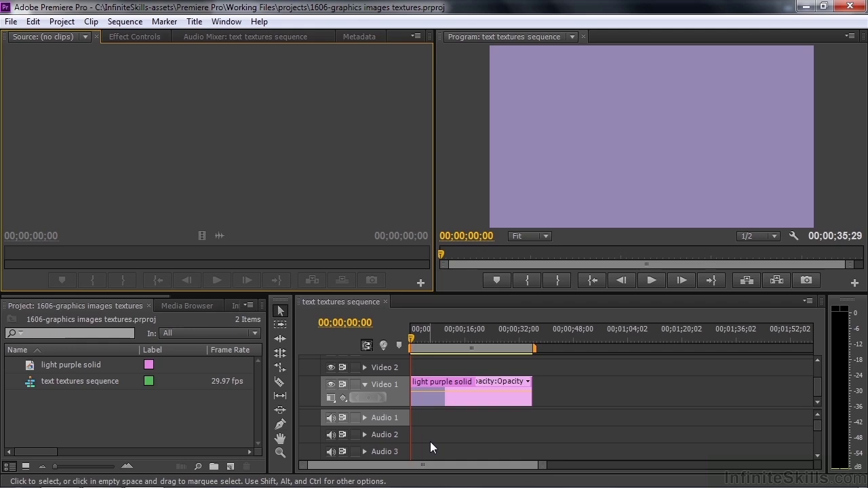
Add a new 1920×1080 title named 'Graphics' and open it in the Titler.
click(230, 467)
click(251, 360)
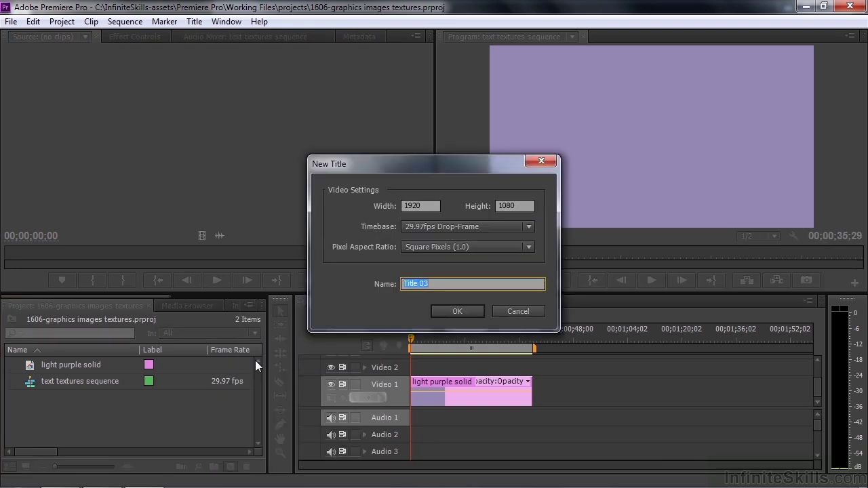
text(Graphics)
key(Return)
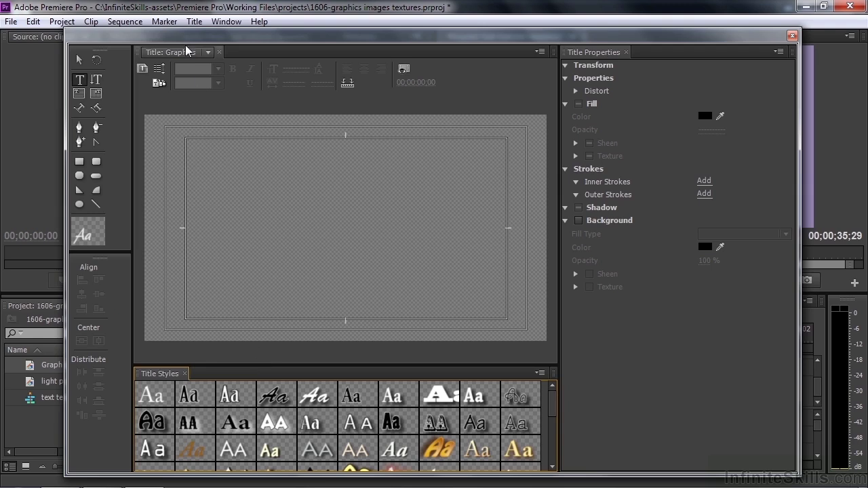
Nudge the Titler window and bring up Title > Logo > Insert Logo's image browser.
drag(280, 32, 277, 42)
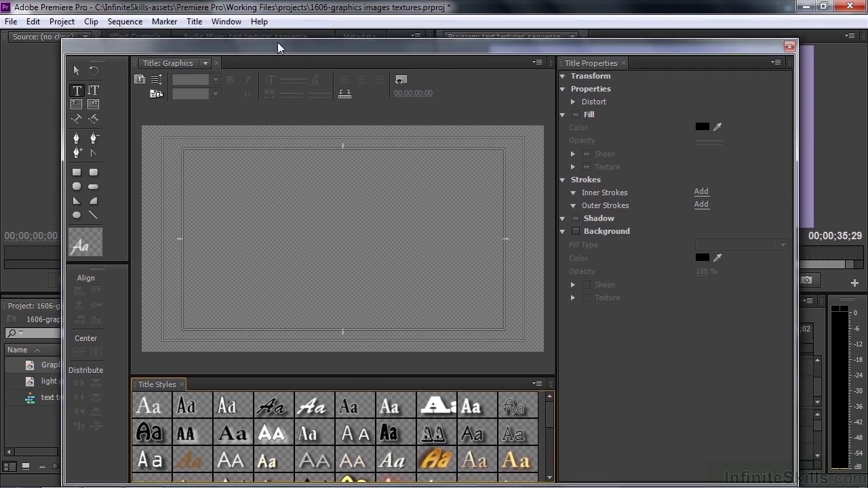
click(196, 22)
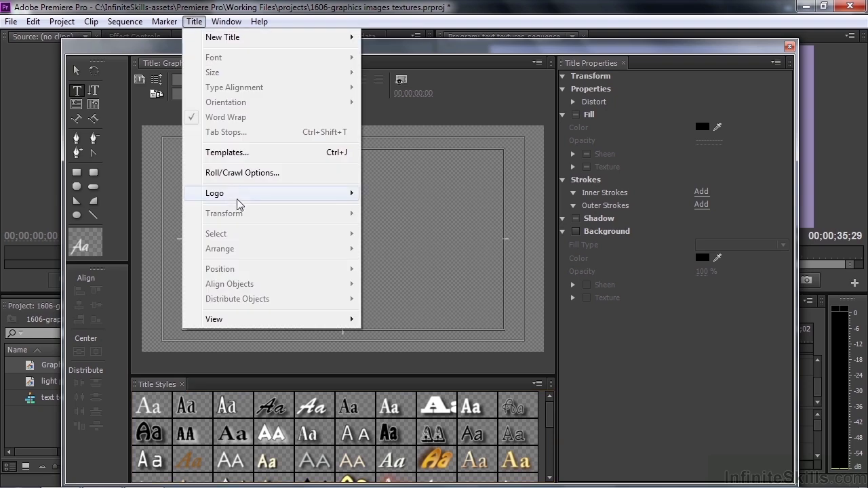
mouse_move(237, 198)
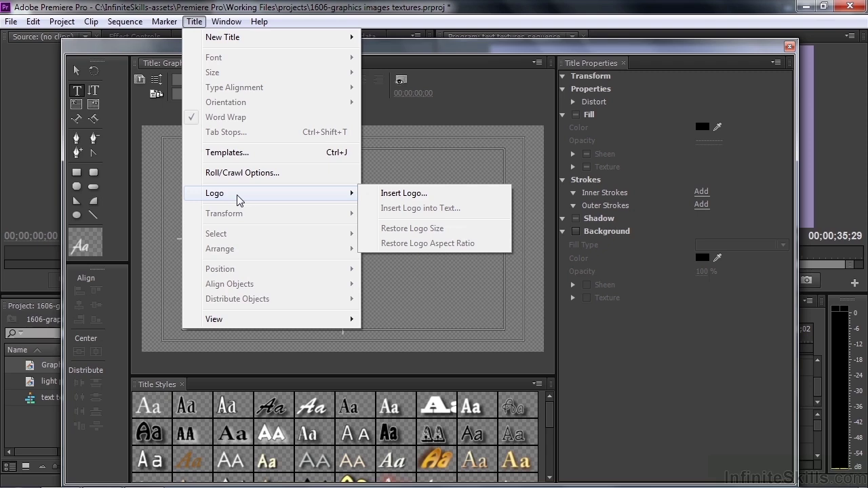
click(422, 195)
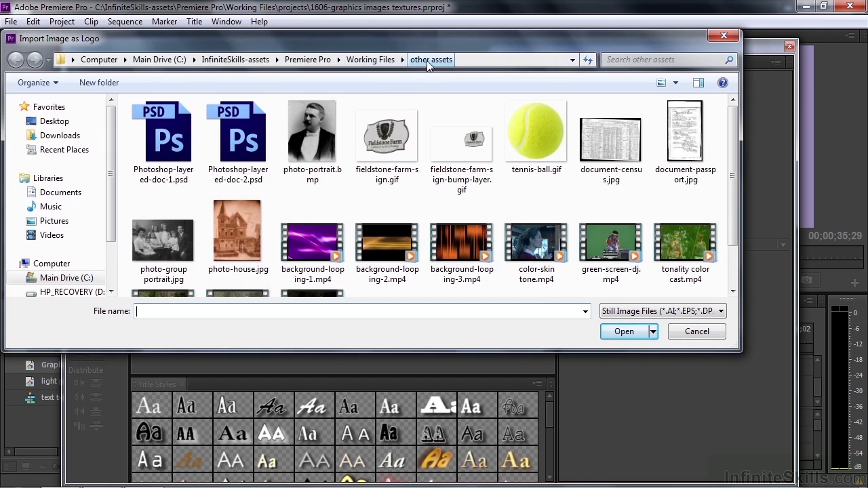
Insert fieldstone-farm-sign.gif, shrink it to 903.9×764.8, shift it right, and apply the gold gradient style.
double_click(388, 145)
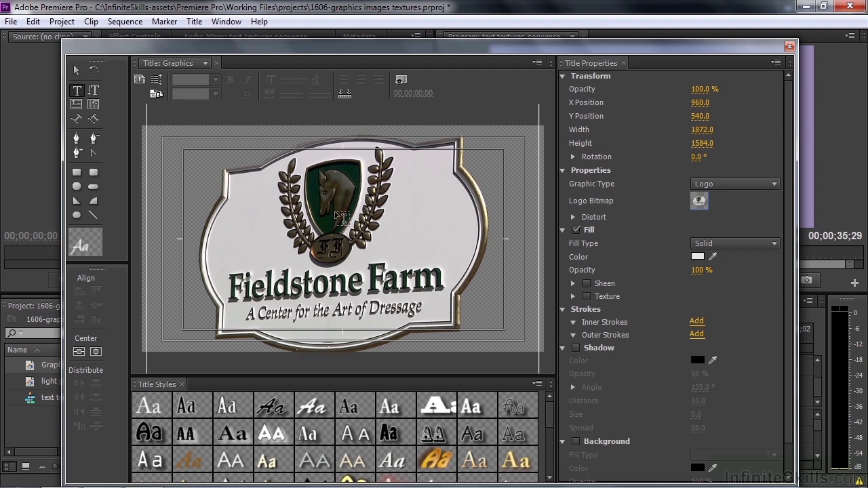
click(76, 70)
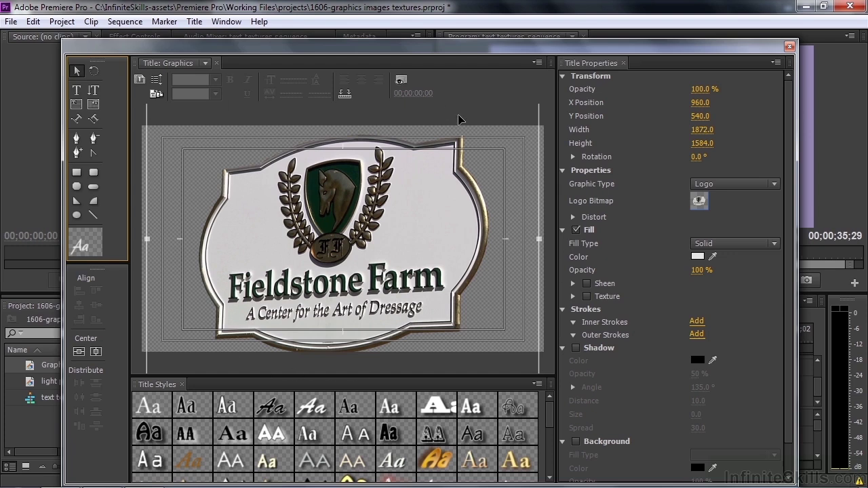
drag(539, 238, 502, 248)
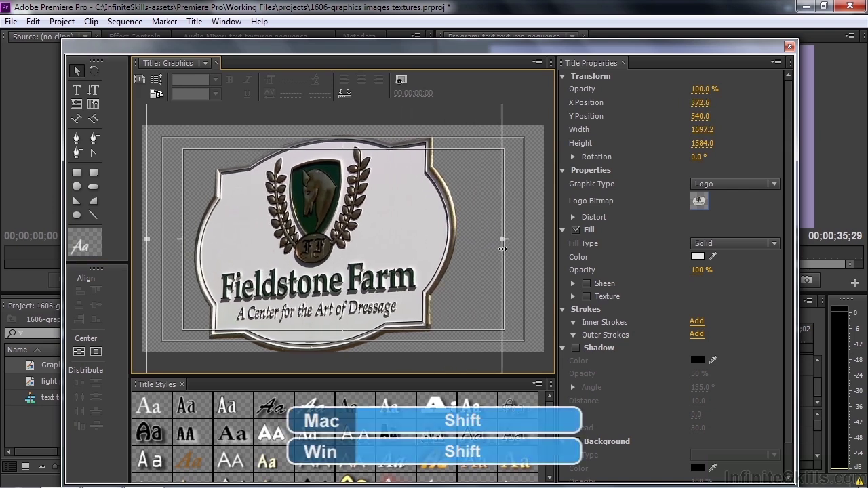
drag(502, 248, 335, 238)
drag(256, 246, 383, 234)
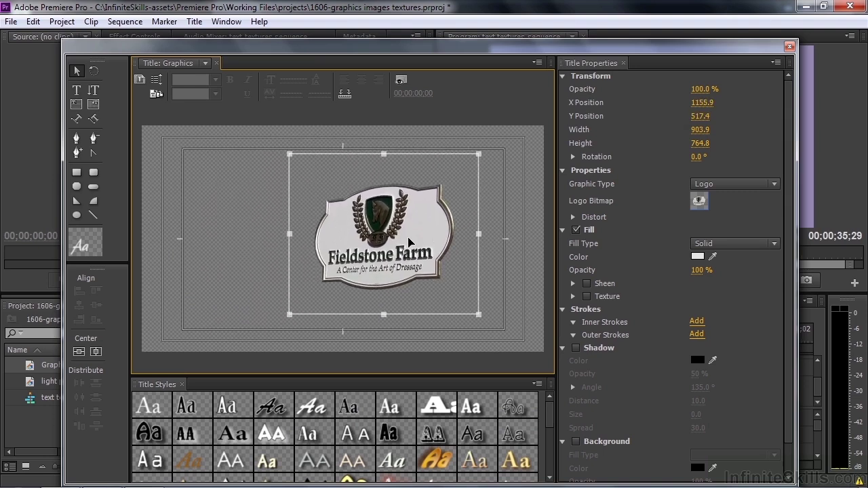
click(437, 453)
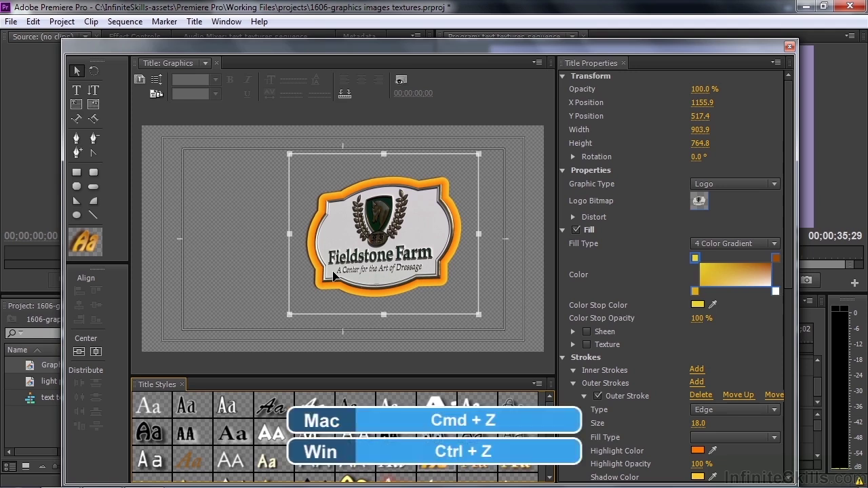
Undo the Fieldstone logo and insert background-looping-1.mp4 as a full-frame 1920×1080 logo.
key(ctrl+z)
key(ctrl+z)
key(ctrl+z)
key(ctrl+z)
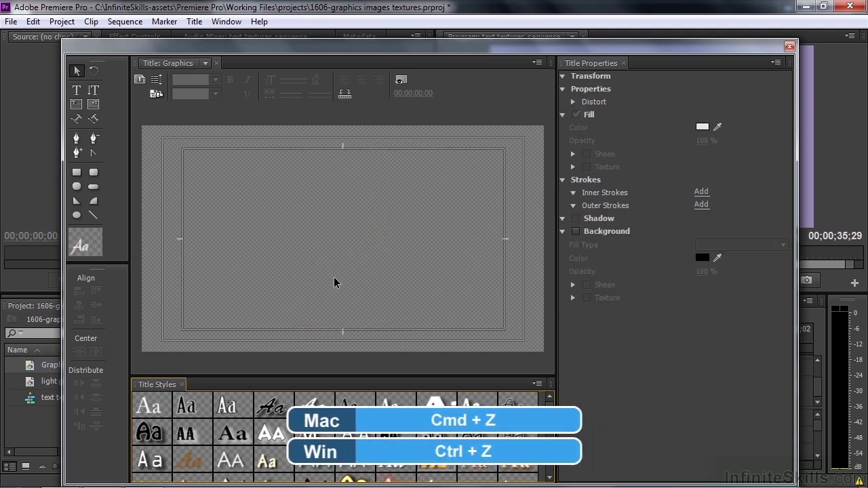
click(267, 281)
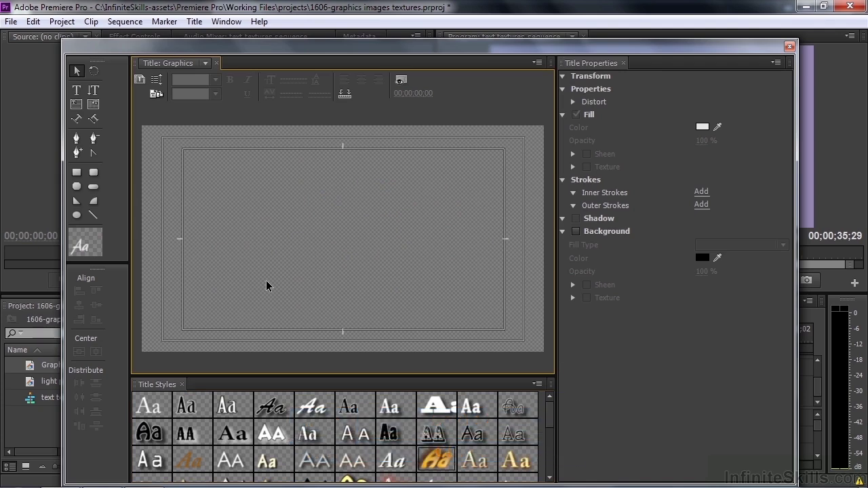
click(194, 21)
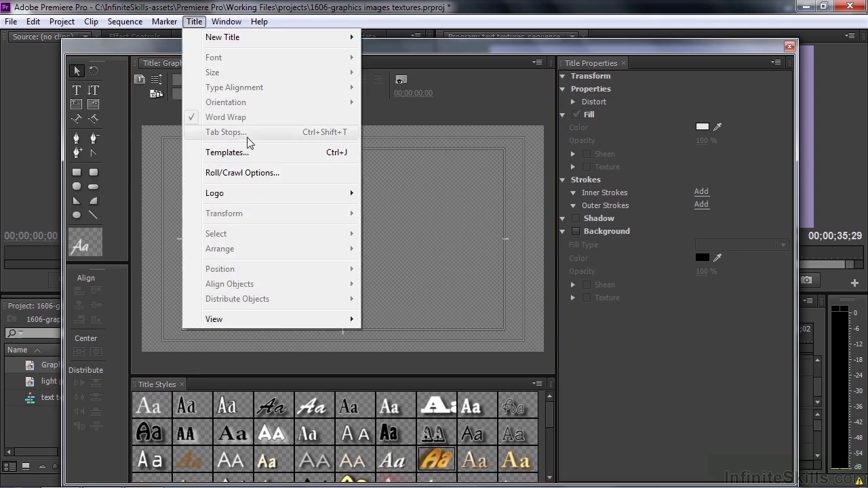
mouse_move(249, 194)
click(447, 196)
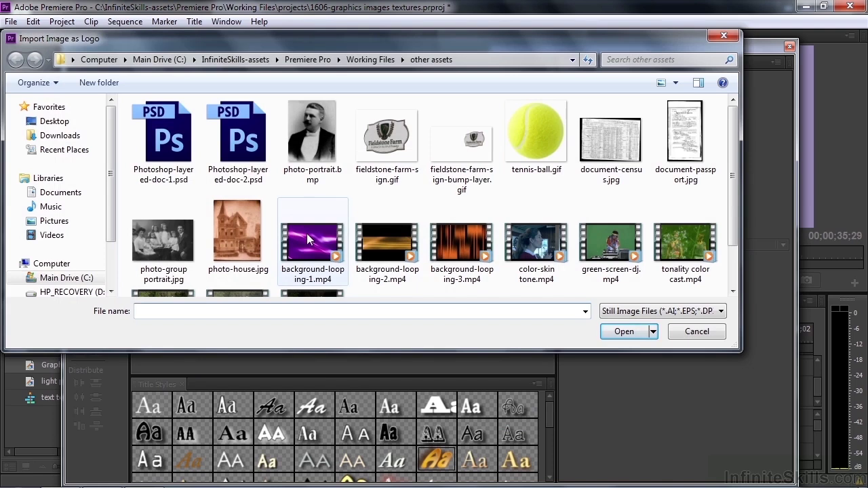
double_click(307, 238)
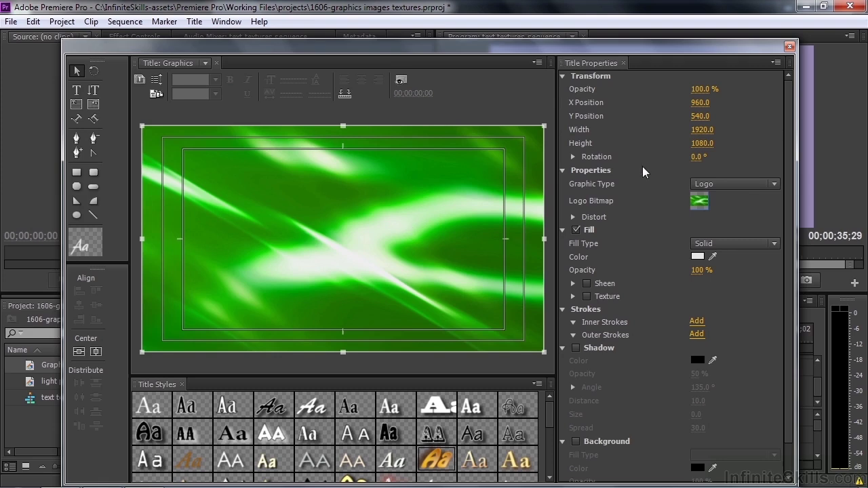
Swap the logo to background-looping-3.mp4, move and resize it, then delete it.
click(698, 202)
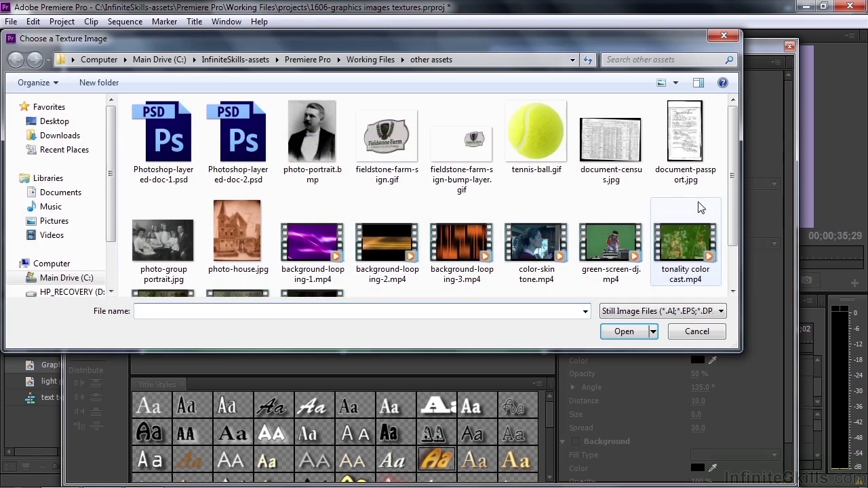
double_click(454, 242)
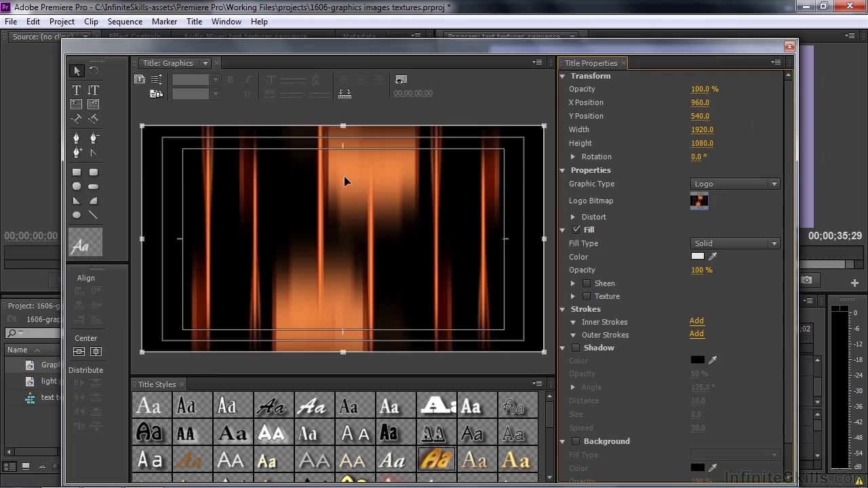
mouse_move(473, 226)
mouse_down()
mouse_move(453, 218)
mouse_move(475, 252)
mouse_move(474, 220)
mouse_move(457, 189)
mouse_move(460, 234)
mouse_up()
drag(525, 132, 397, 252)
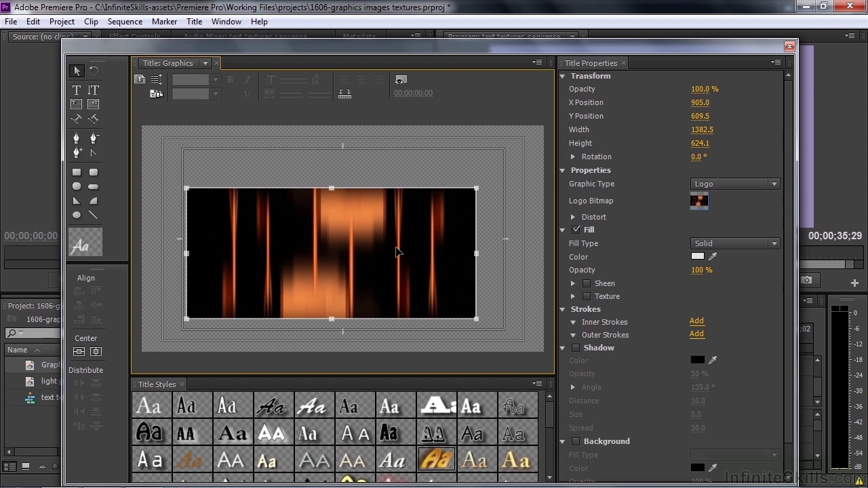
key(Delete)
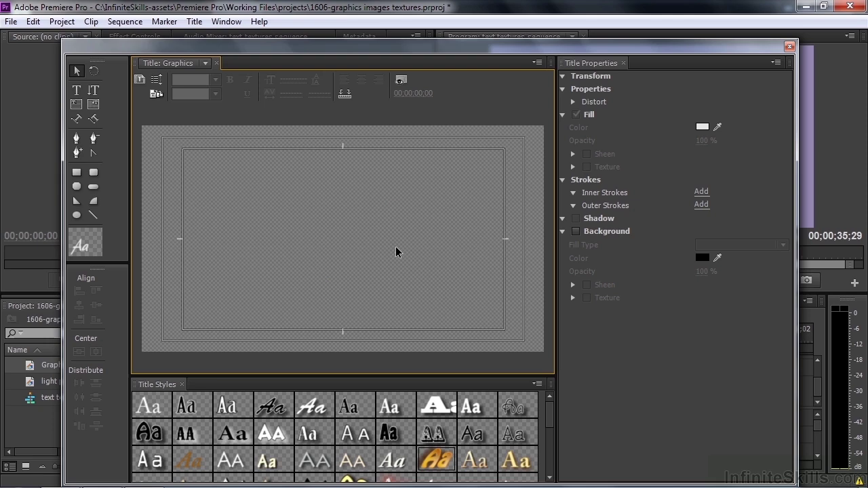
Type 'Text' left of canvas centre and apply the Caslon Pro 68 style.
click(77, 92)
click(229, 220)
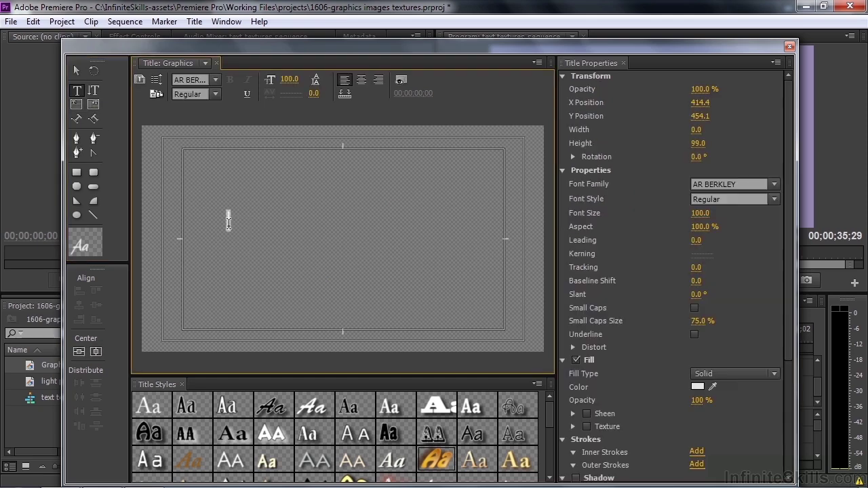
text(Text)
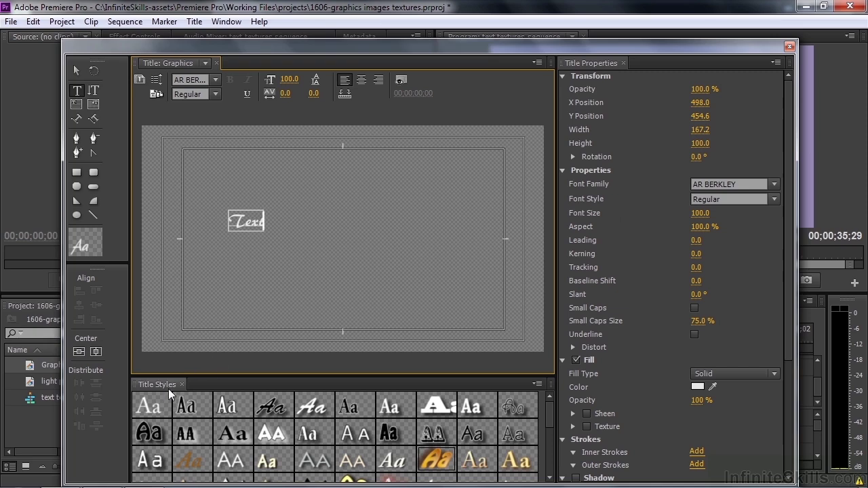
click(149, 406)
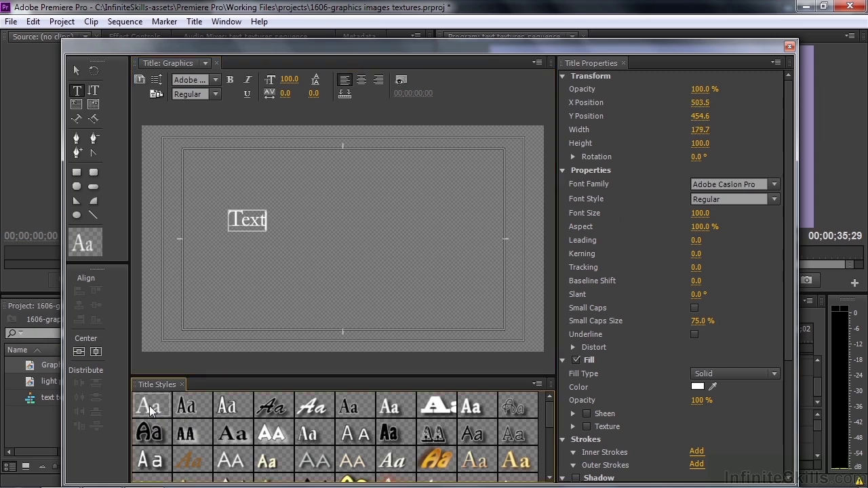
Scale the Text object up until it nearly fills the frame at font size 998.9.
click(77, 70)
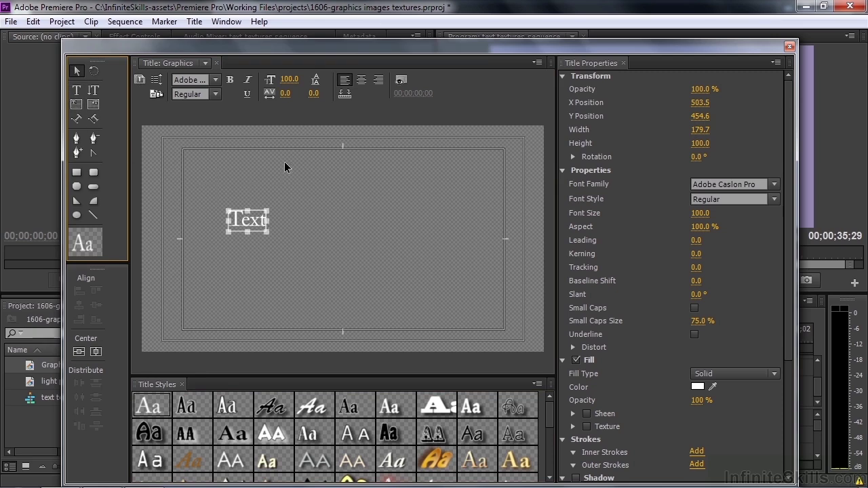
drag(269, 210, 510, 149)
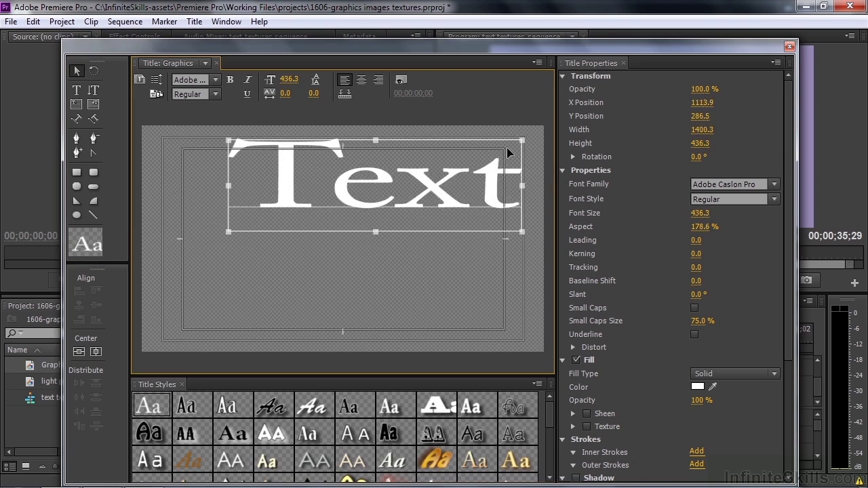
drag(229, 231, 146, 351)
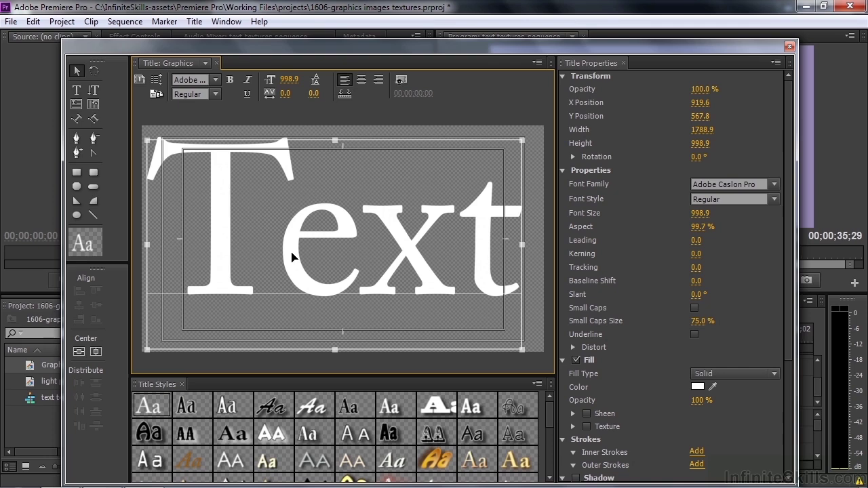
Place the insertion point between the 'e' and 'x' of 'Text' for an inline logo.
click(195, 22)
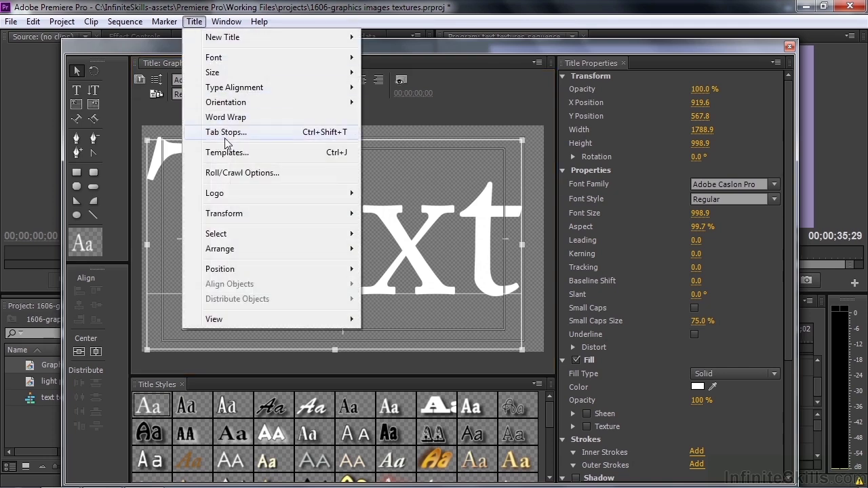
mouse_move(230, 196)
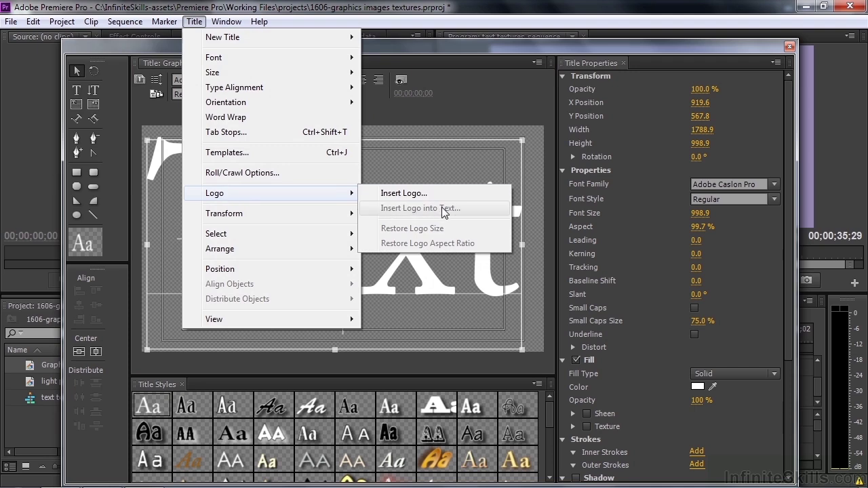
click(441, 170)
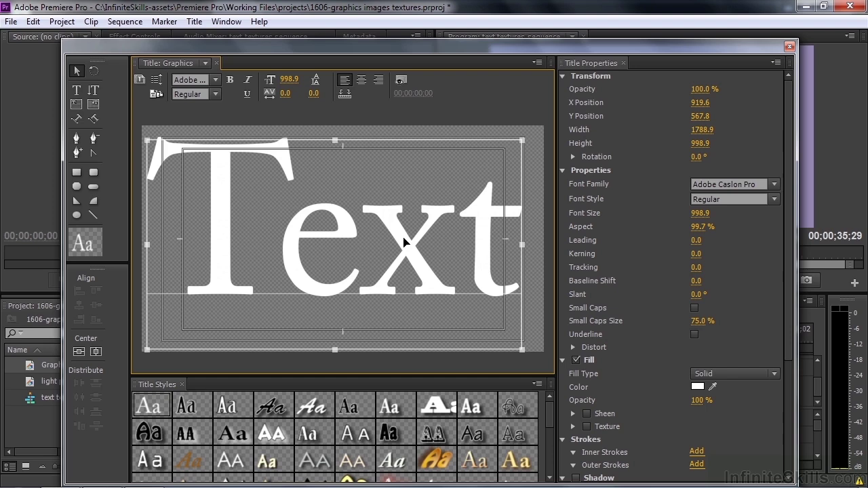
double_click(364, 245)
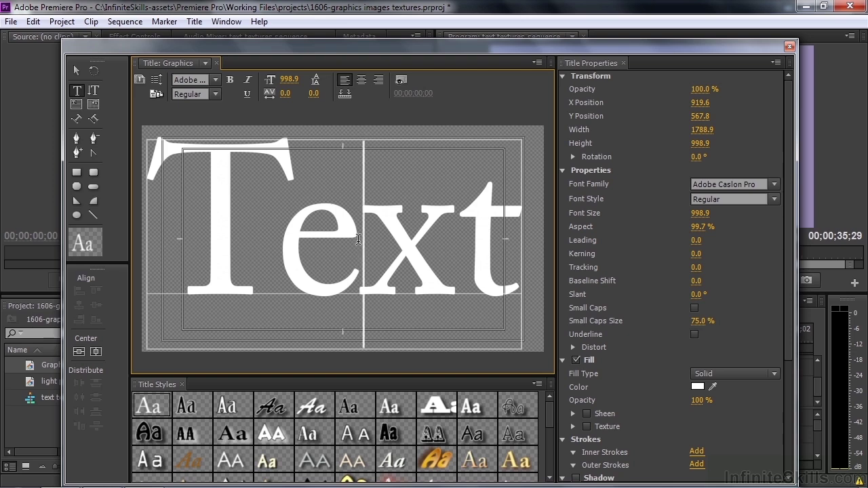
click(194, 21)
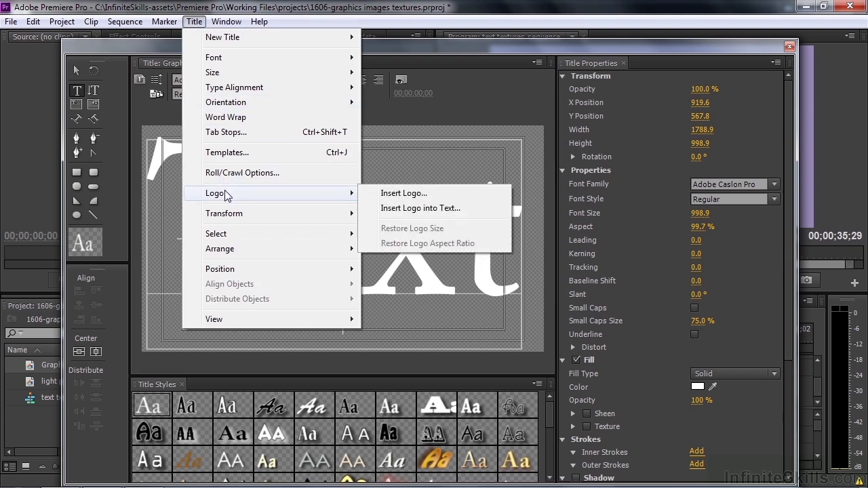
Insert tennis-ball.gif between the 'e' and 'x' and shrink the title so it fits.
click(401, 209)
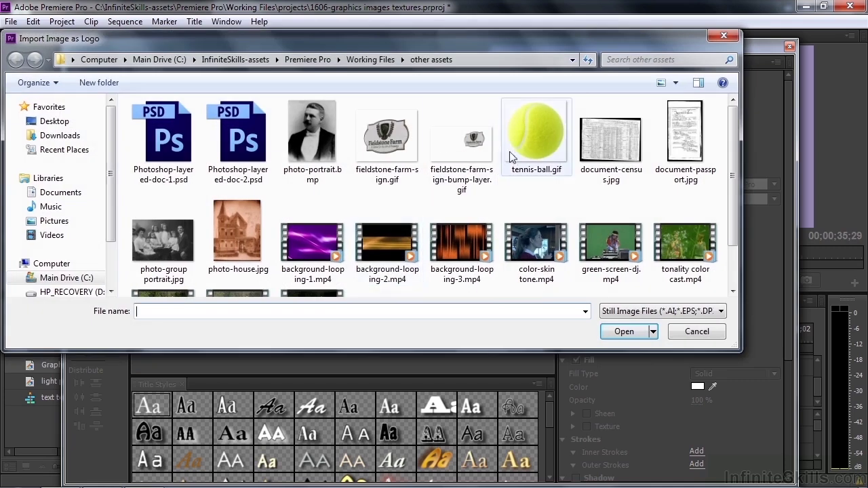
double_click(537, 138)
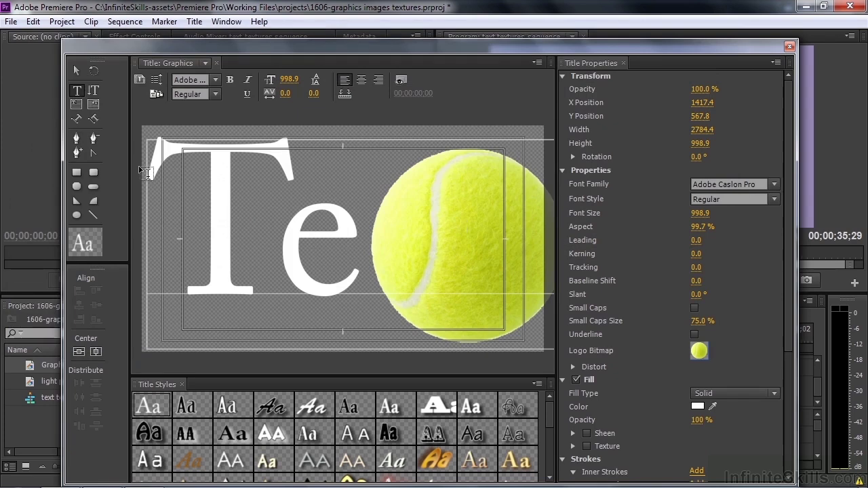
click(76, 71)
click(181, 168)
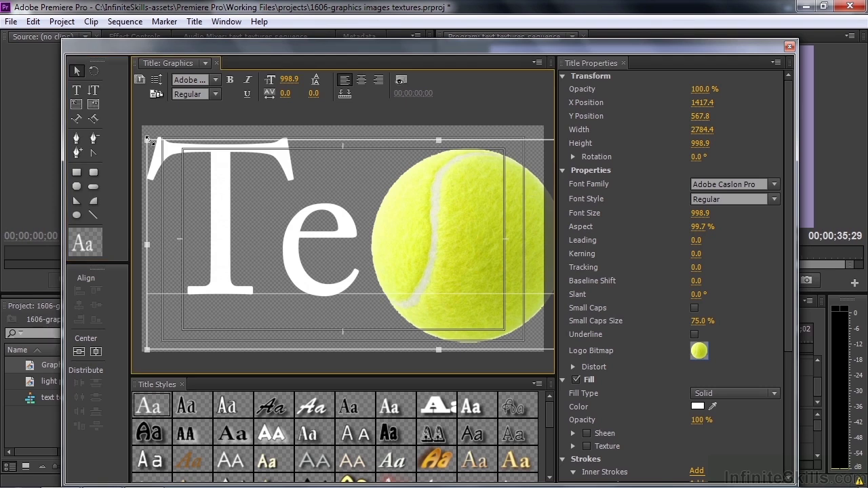
drag(148, 141, 151, 166)
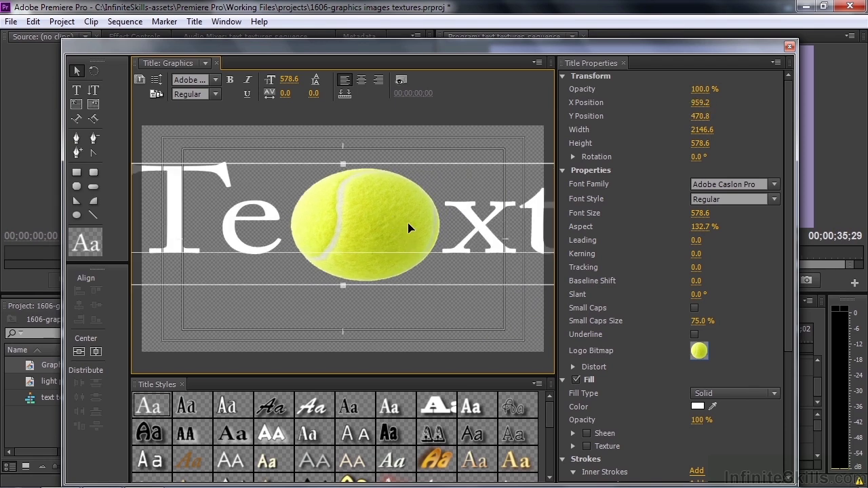
Select the tennis-ball glyph and reduce its font size to 319.6.
click(77, 90)
drag(287, 203, 396, 219)
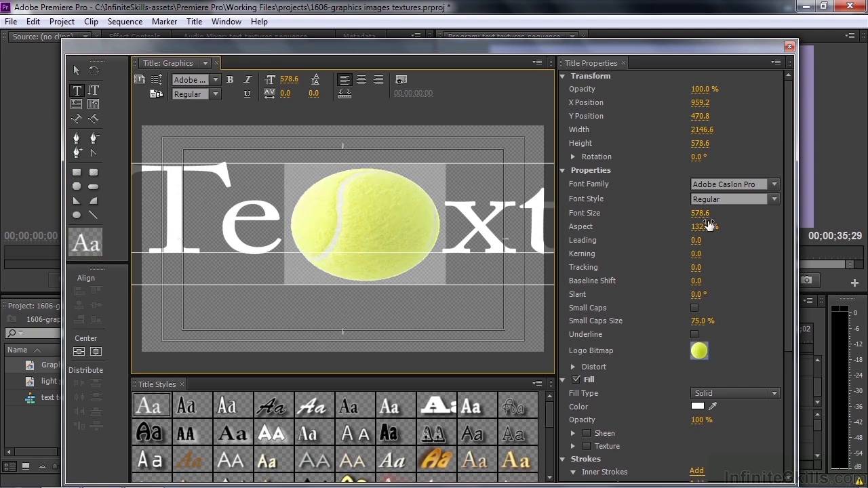
drag(701, 214, 532, 215)
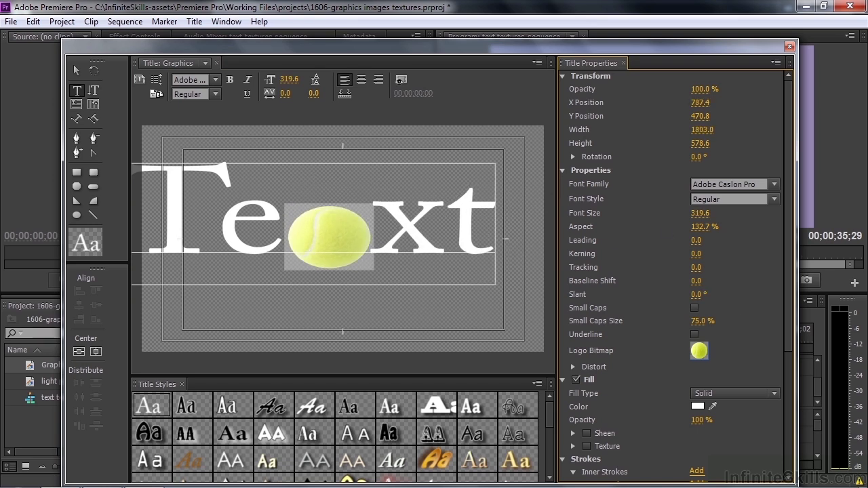
mouse_move(698, 281)
mouse_down()
mouse_move(733, 280)
mouse_move(699, 283)
mouse_up()
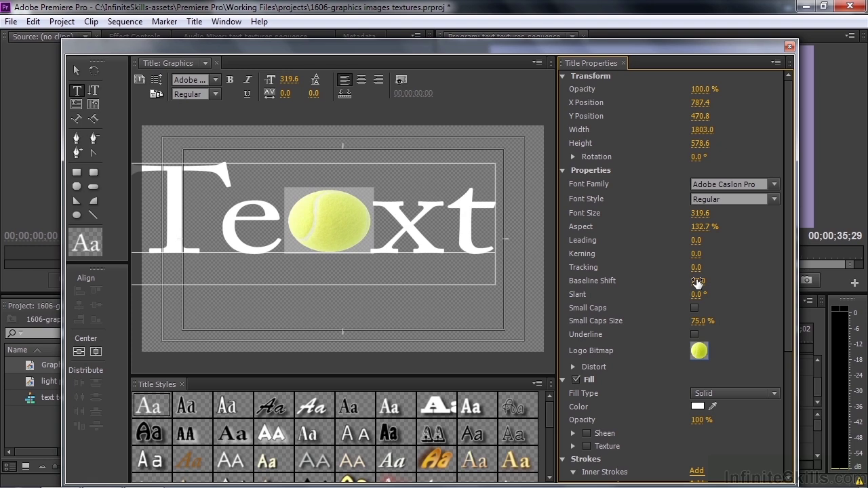
Give the tennis ball the gold Caslon Pro Bold style and a 90.0 baseline shift.
click(429, 460)
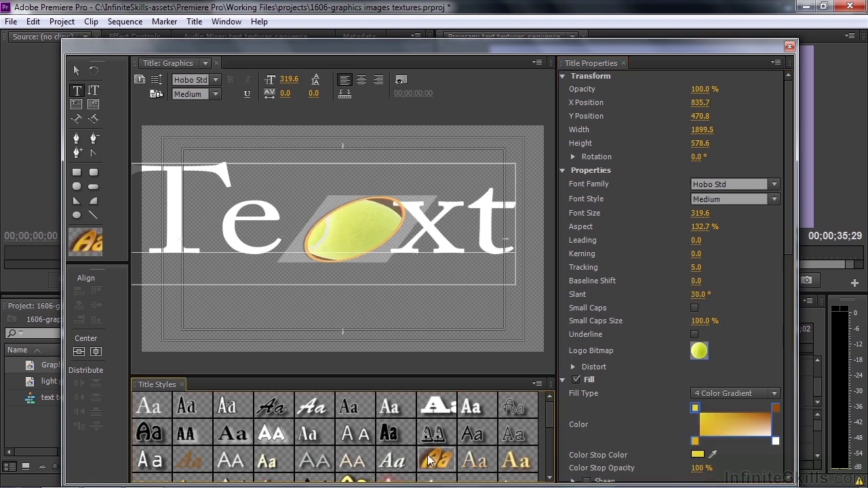
click(523, 461)
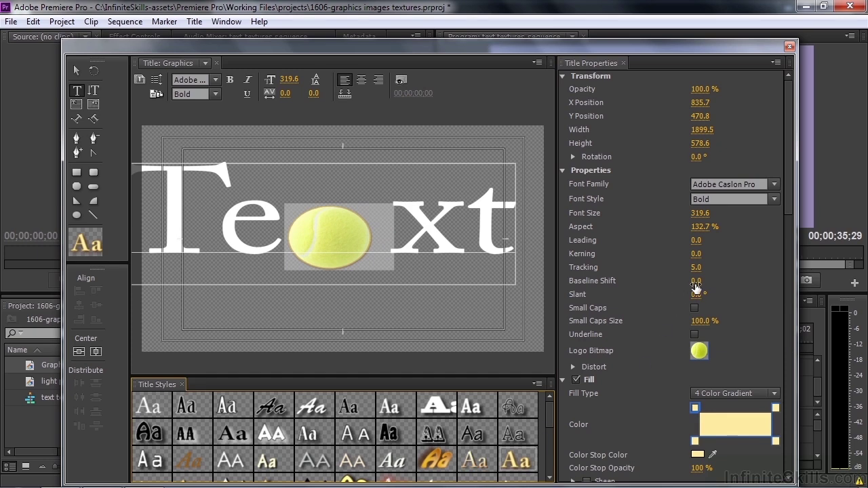
drag(696, 282, 730, 282)
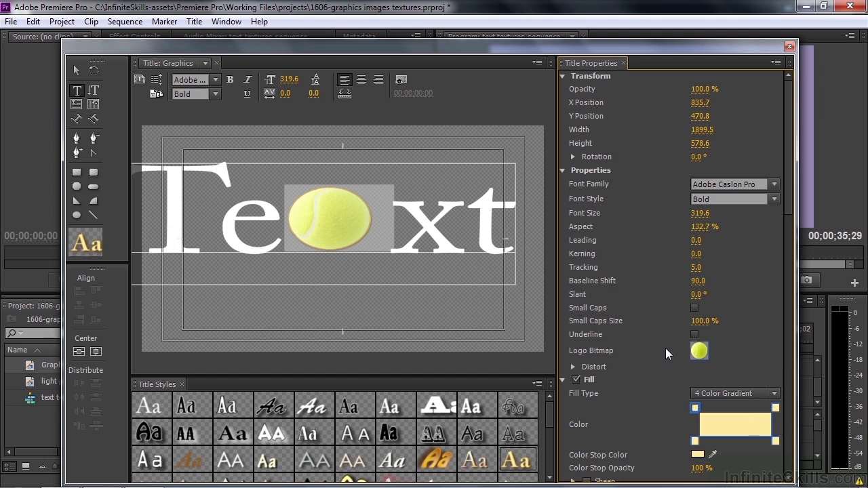
Delete the tennis-ball character from the 'Text' title.
click(291, 211)
drag(323, 219, 355, 217)
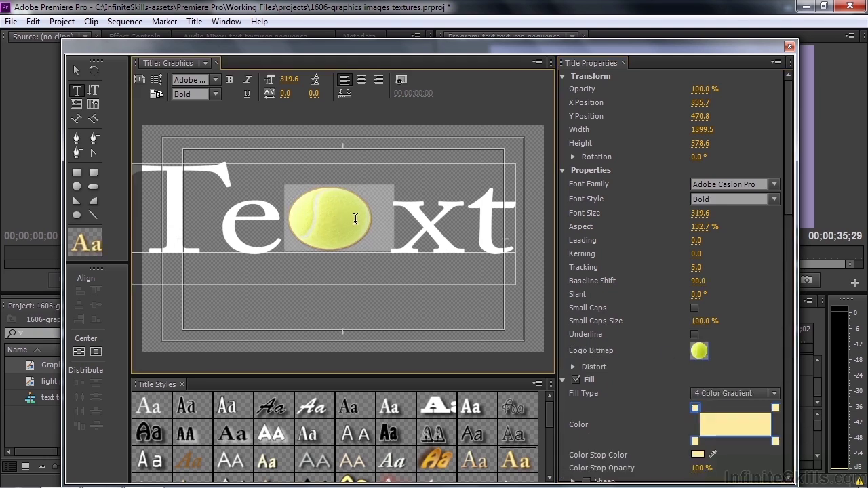
key(BackSpace)
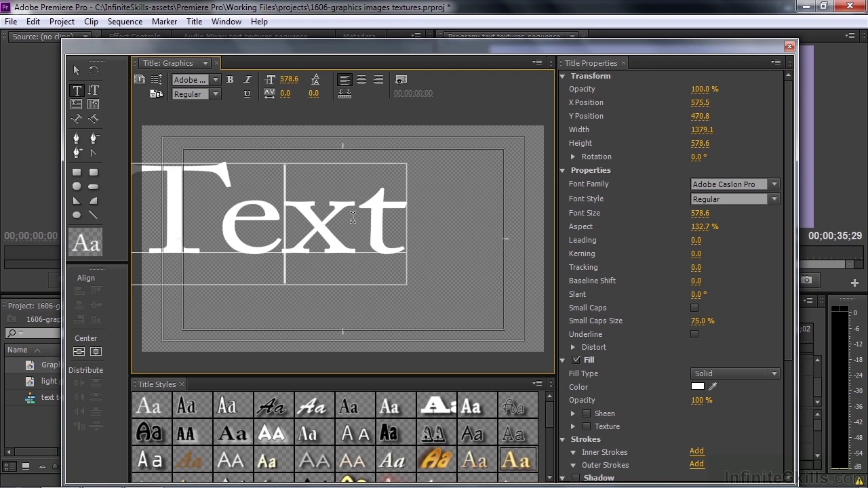
Centre the 'Text' title and enlarge it to about font size 979.5, 1728.8 wide.
click(79, 72)
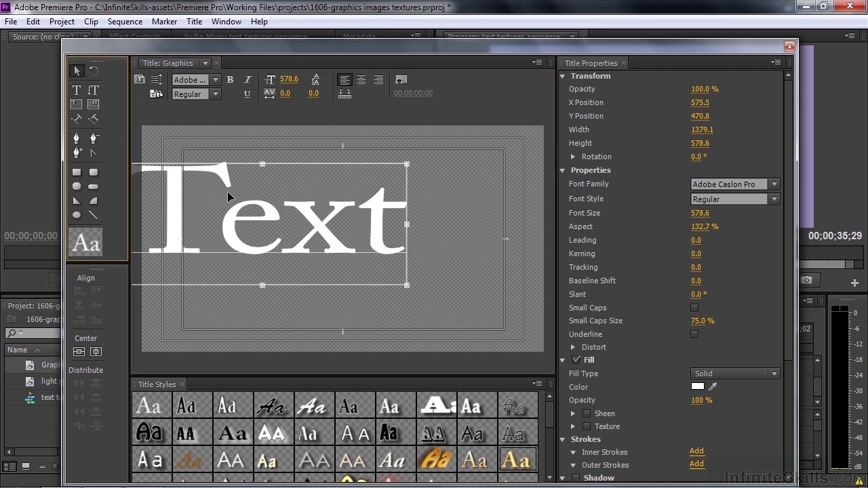
drag(227, 192, 287, 226)
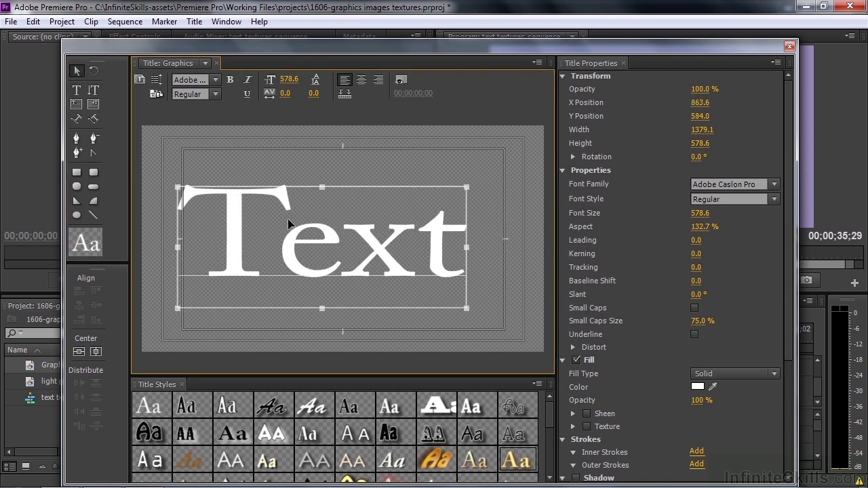
drag(465, 188, 522, 134)
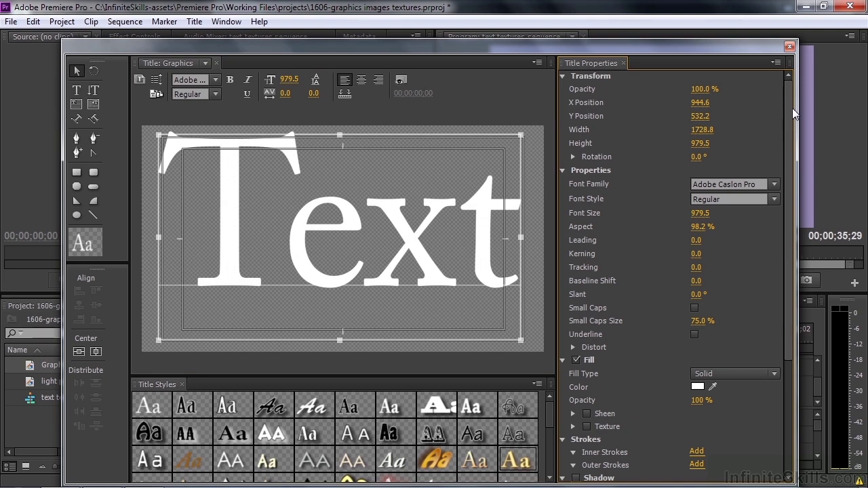
drag(788, 110, 795, 231)
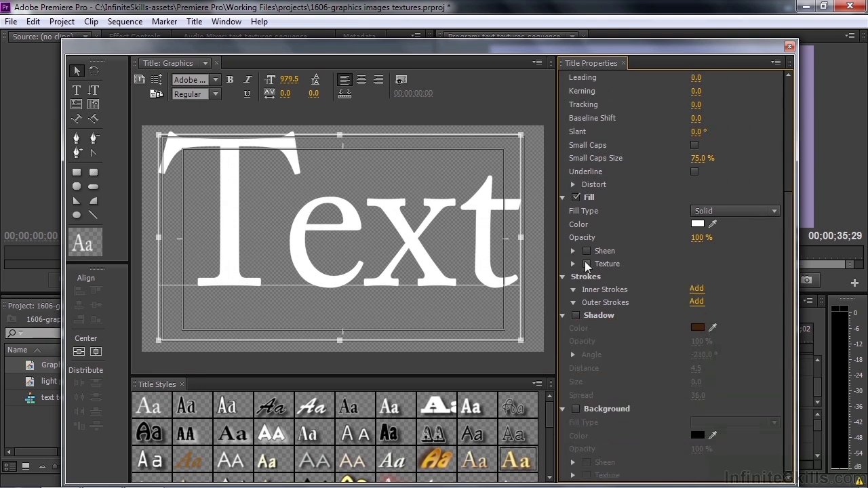
Add a black 10.0 Edge outer stroke and switch on the fill's Texture option.
click(696, 301)
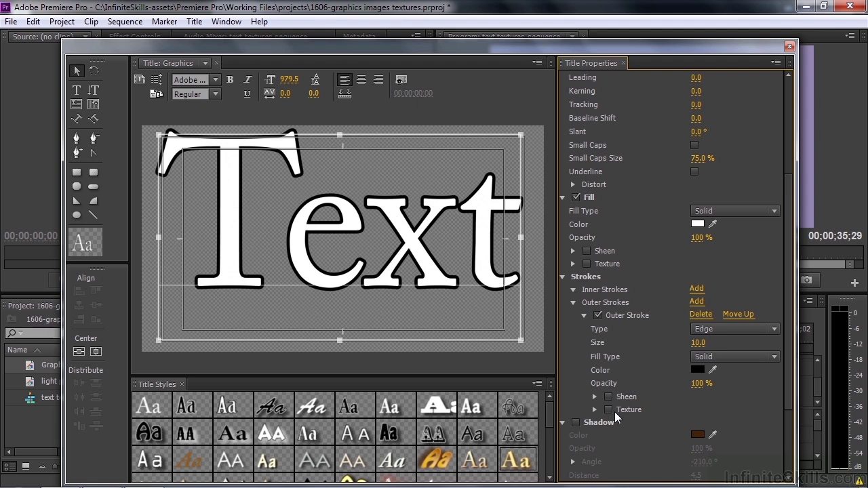
click(587, 264)
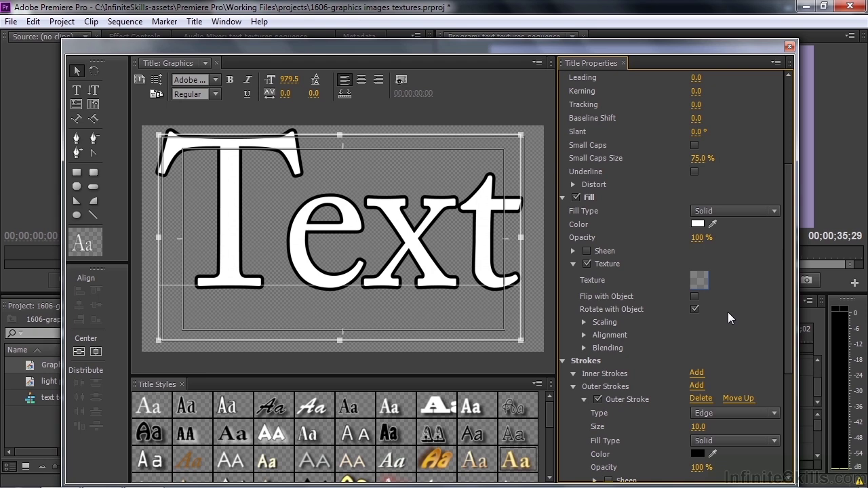
Fill the letters with 1080_scrapb_bkg.png from Adobe Premiere Pro CS6\Presets\Textures.
click(699, 284)
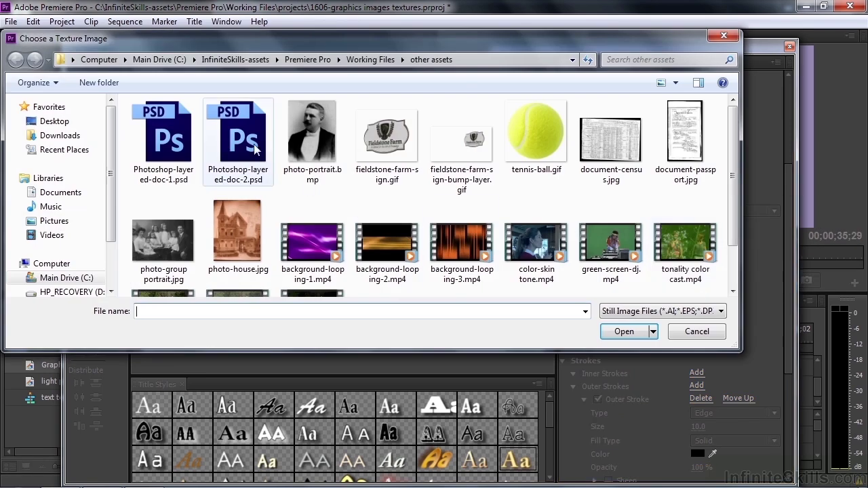
click(156, 59)
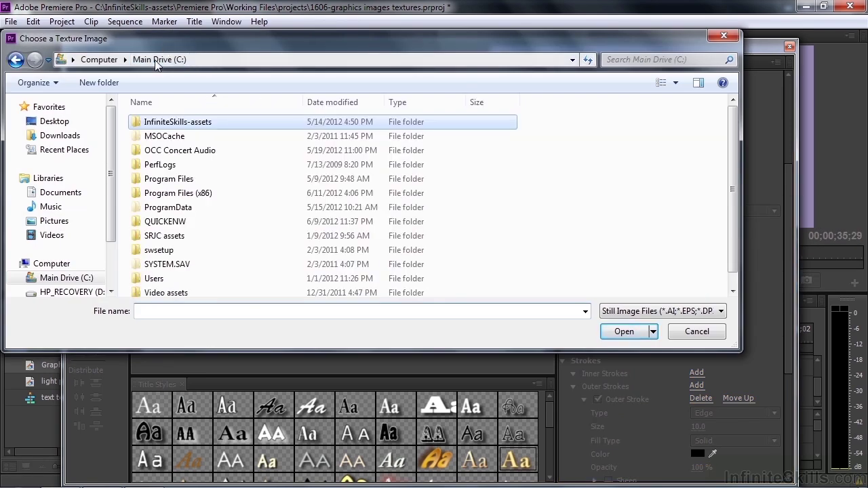
double_click(144, 181)
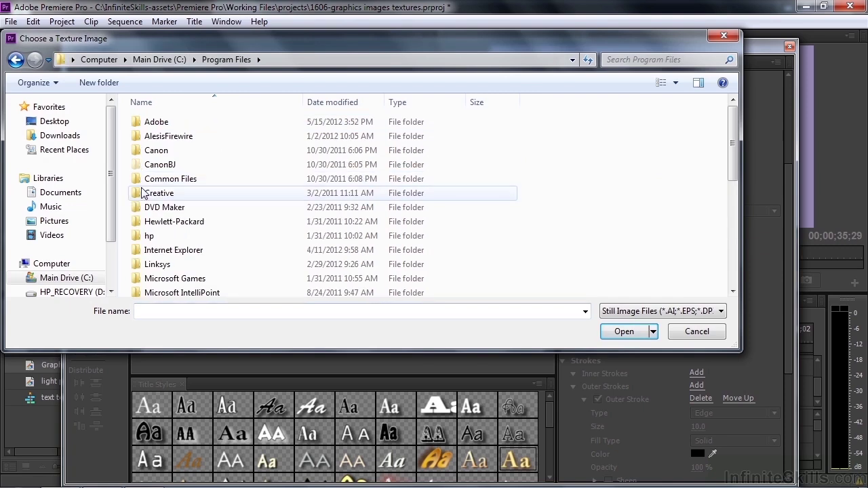
double_click(148, 122)
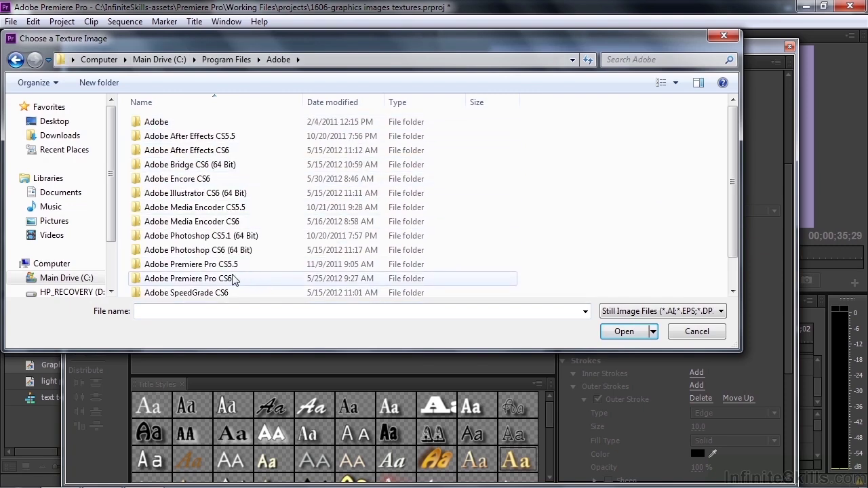
double_click(205, 279)
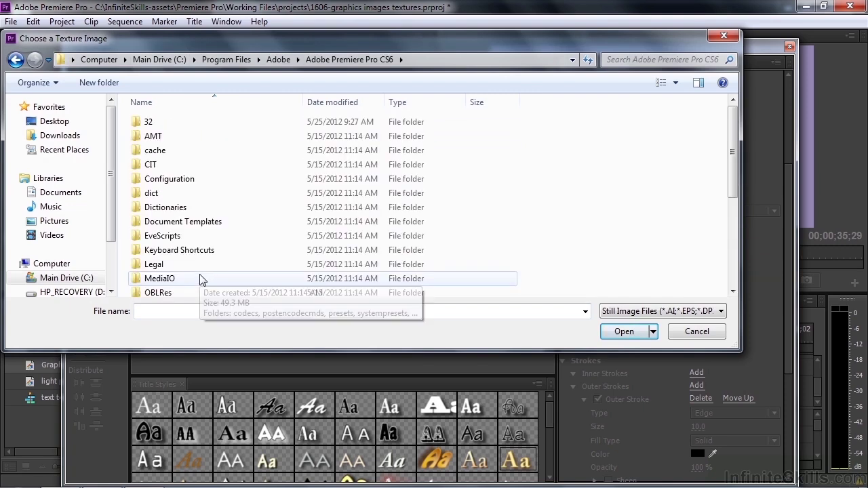
scroll(201, 278, down, 3)
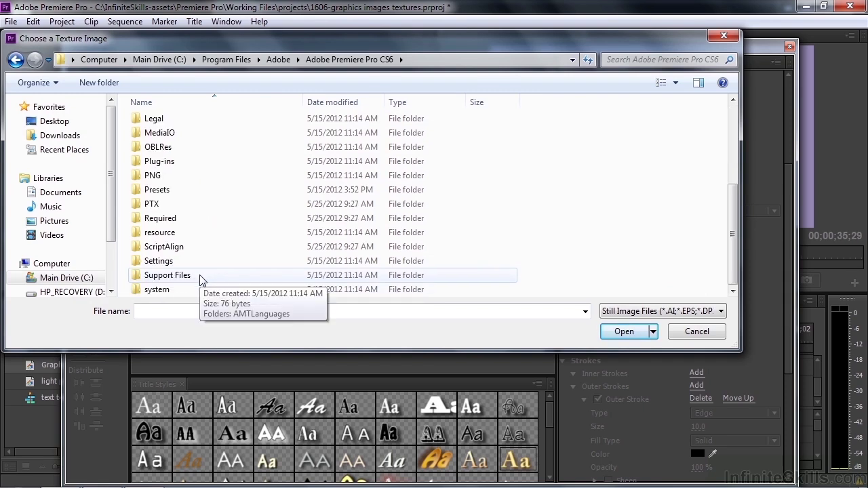
double_click(149, 190)
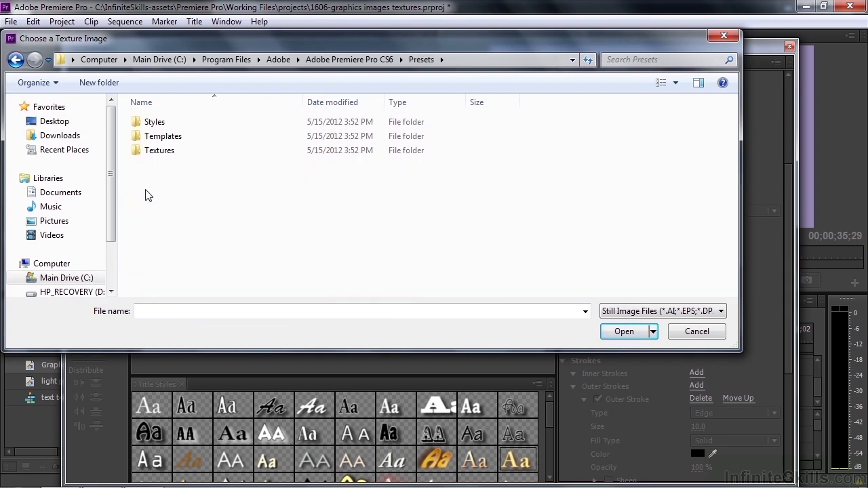
double_click(138, 151)
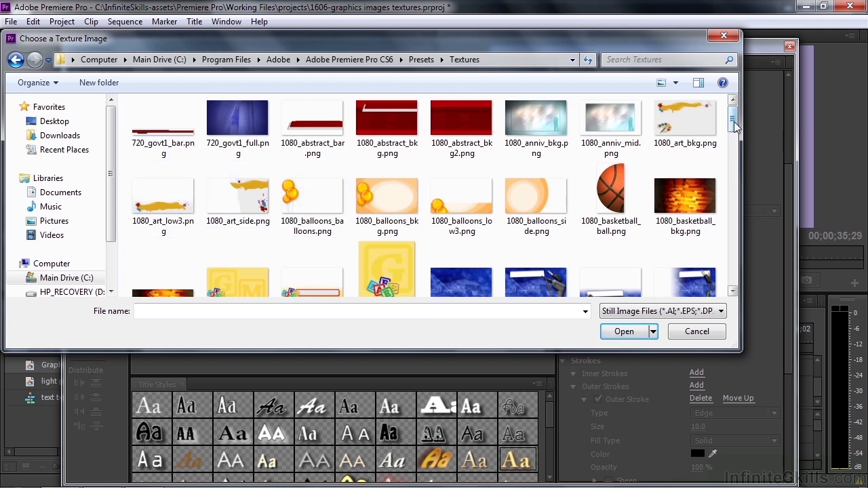
drag(735, 125, 746, 197)
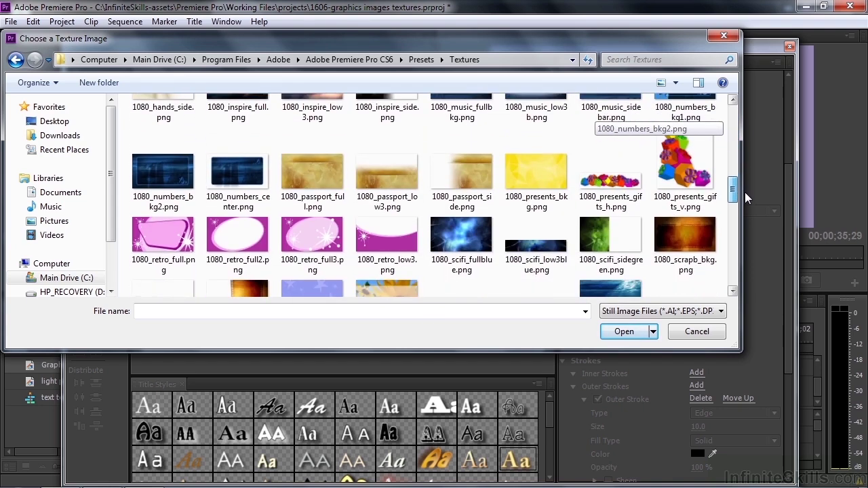
double_click(681, 235)
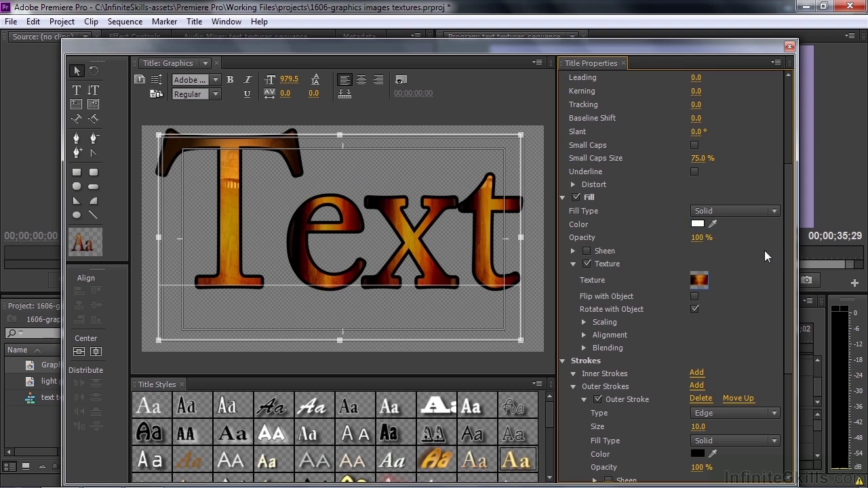
Set the title's fill colour to green (3D8110) under the texture's Blending options.
drag(790, 218, 793, 270)
click(583, 249)
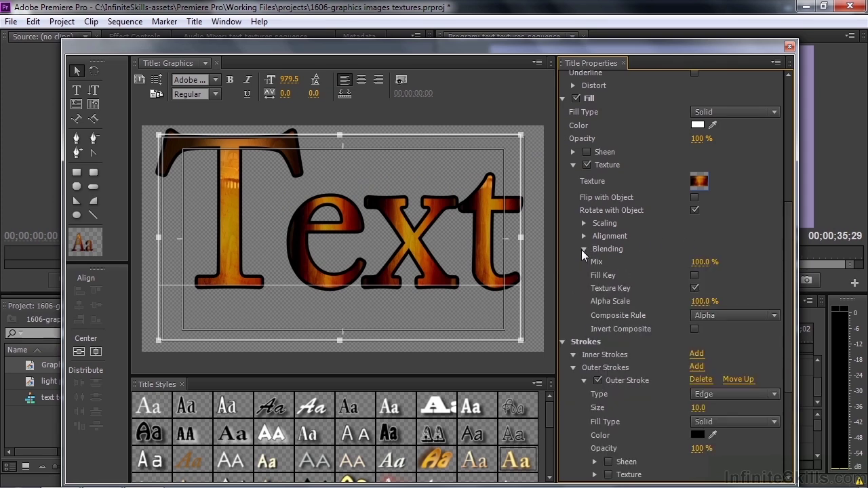
drag(700, 267, 658, 267)
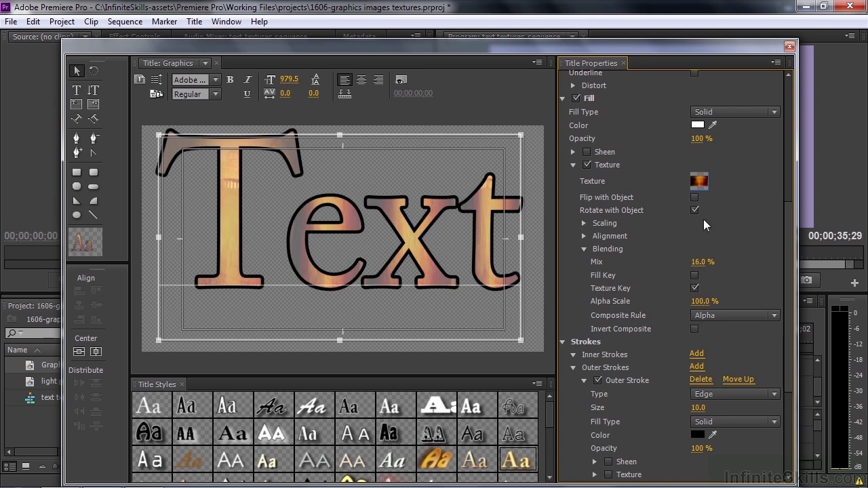
click(697, 125)
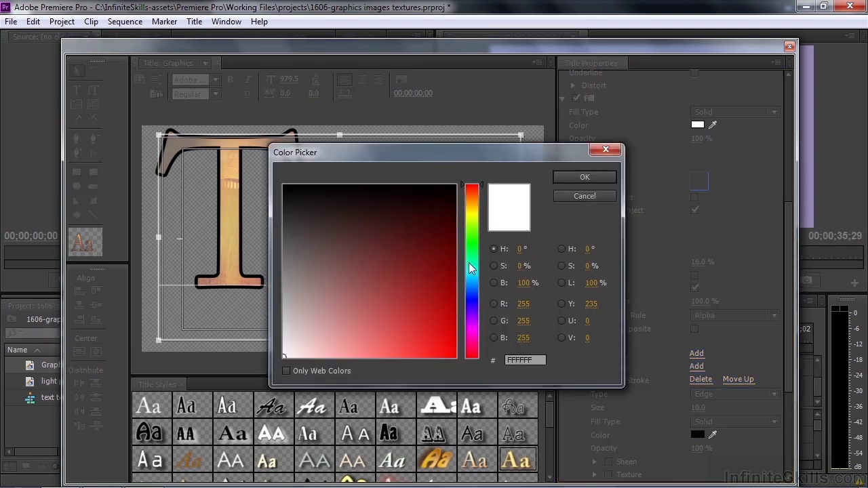
click(471, 242)
click(439, 274)
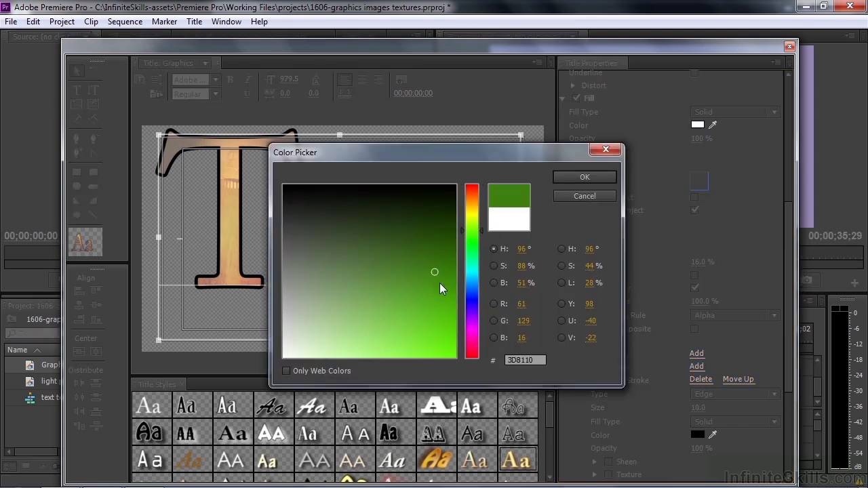
click(593, 176)
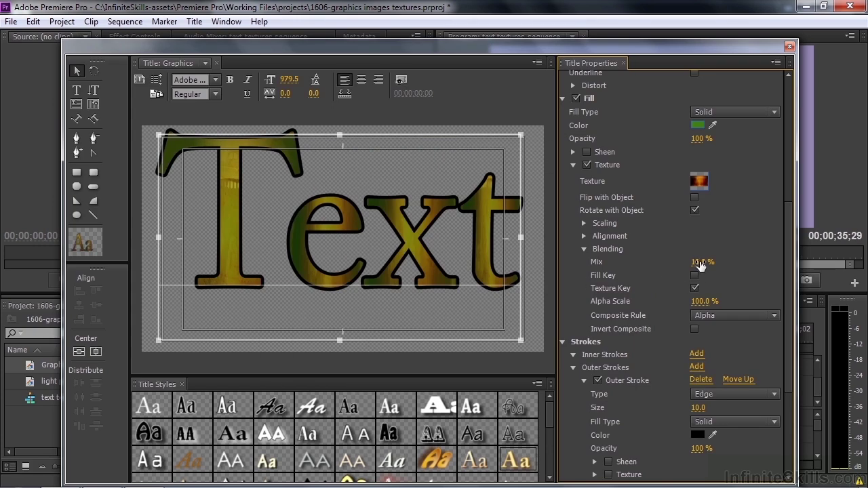
Blend the texture with green at a 44% mix and scale texture width to 101%.
drag(703, 262, 624, 262)
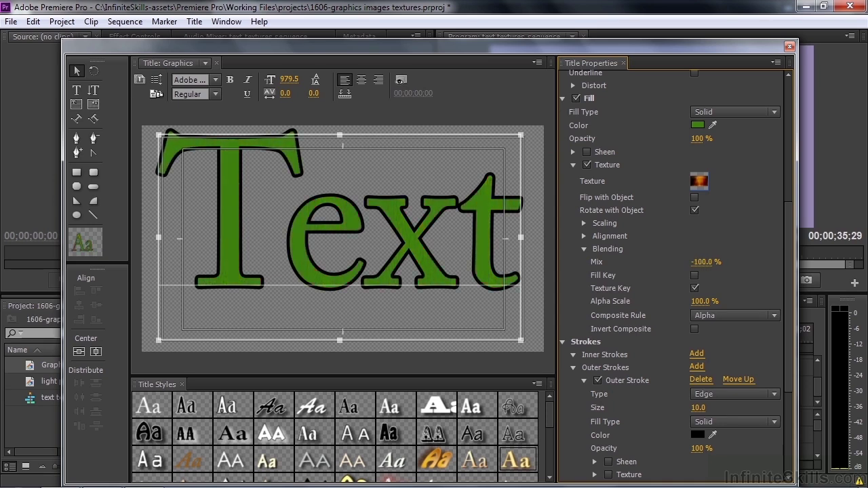
drag(705, 262, 734, 262)
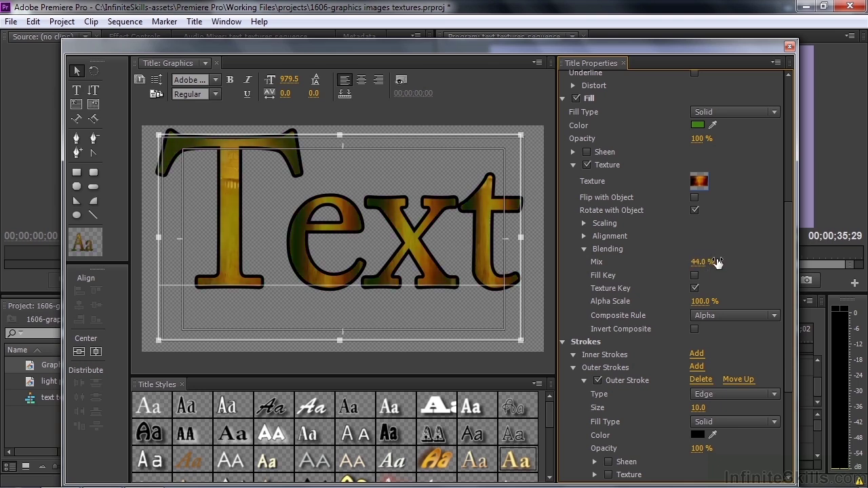
click(583, 223)
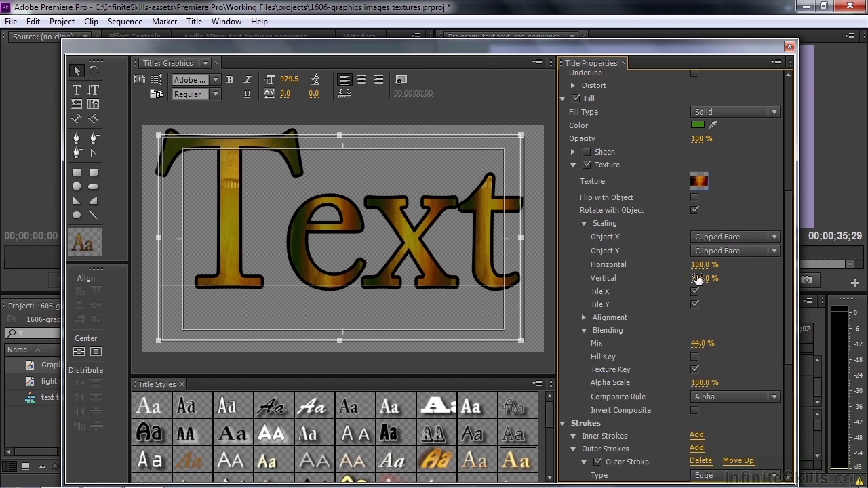
mouse_move(700, 265)
mouse_down()
mouse_move(671, 265)
mouse_move(707, 264)
mouse_up()
Enable a texture on the outer stroke and thicken the stroke to size 25.
click(574, 165)
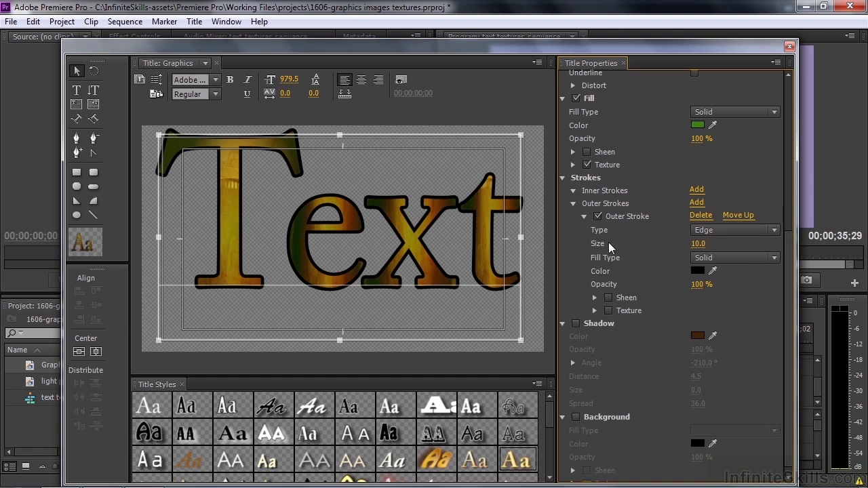
click(610, 310)
click(594, 310)
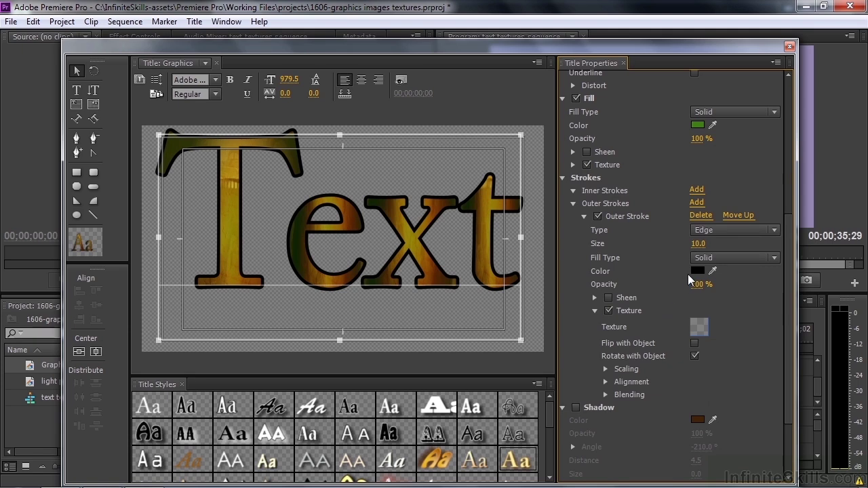
click(698, 243)
text(25)
key(Return)
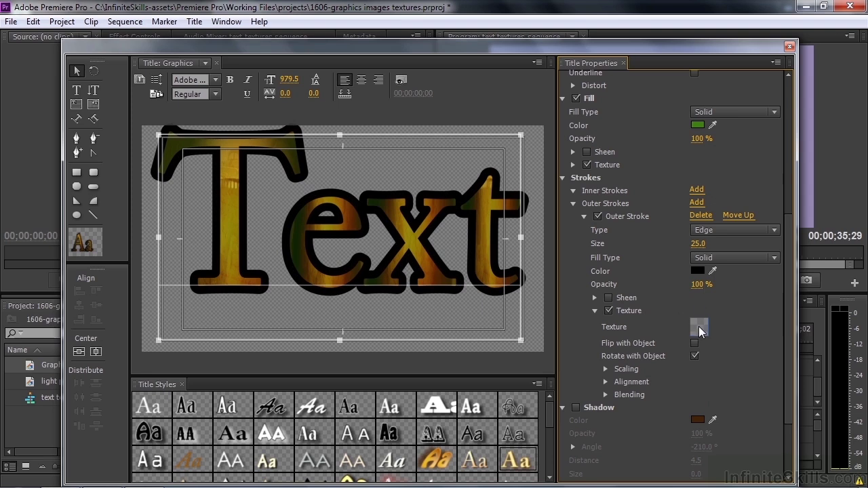
click(699, 328)
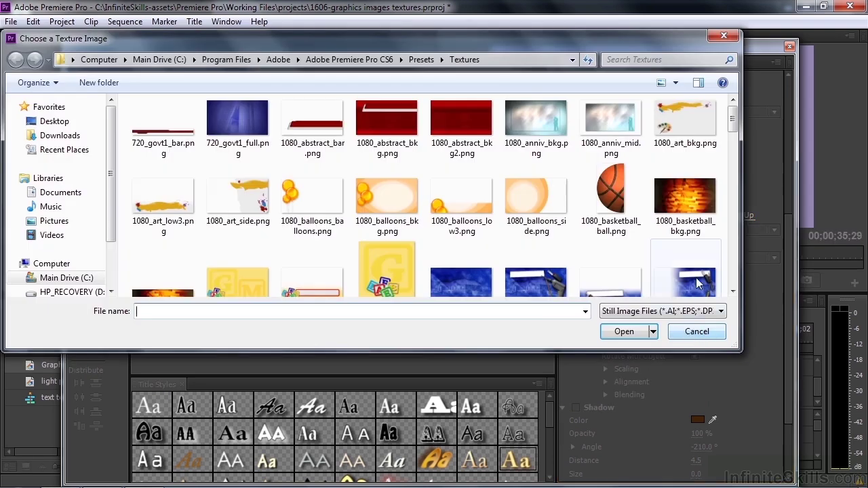
Apply the 1080_blueprint_bkg texture to the 25.0-thick outer stroke.
scroll(732, 133, down, 1)
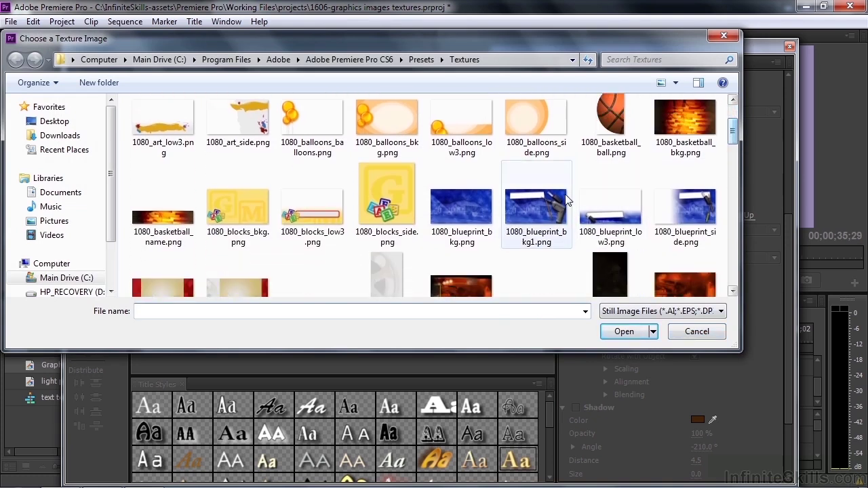
double_click(475, 214)
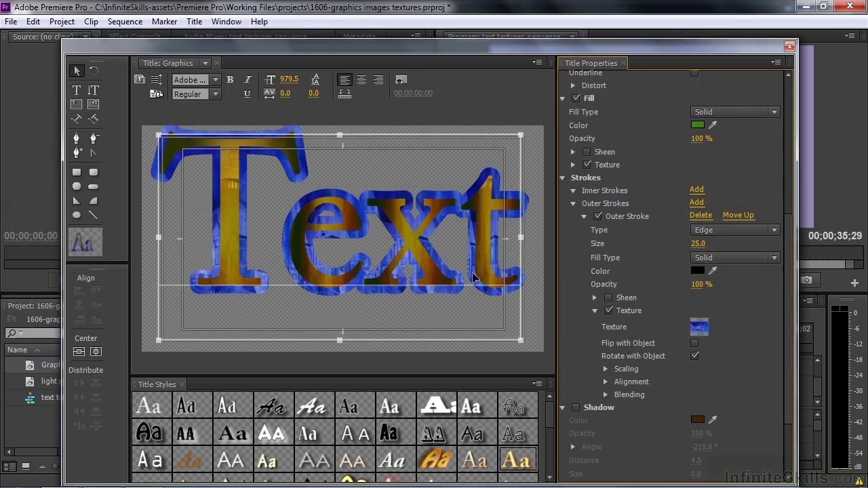